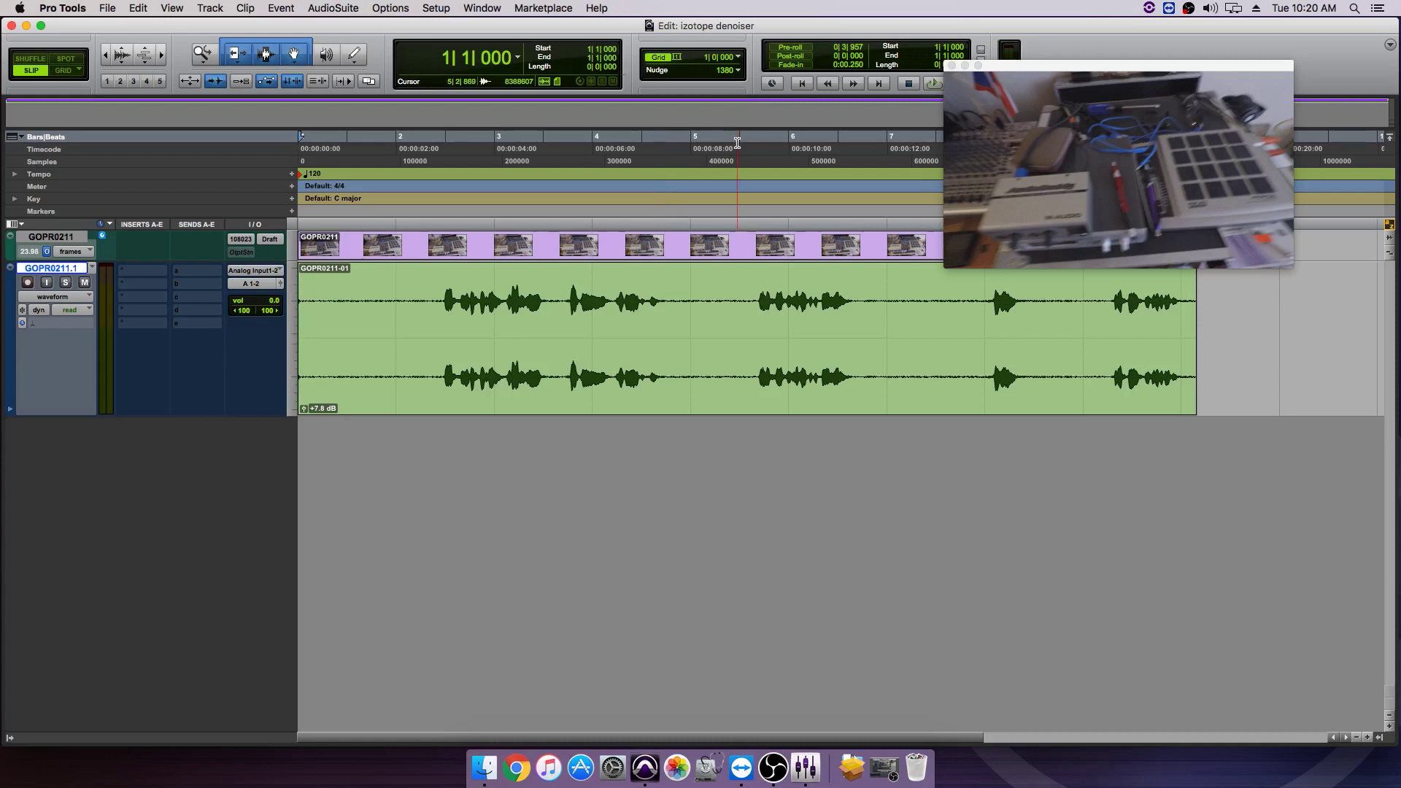
# Step: Play the noisy voice clip and zoom out until the whole recording is visible
pyautogui.press('space')
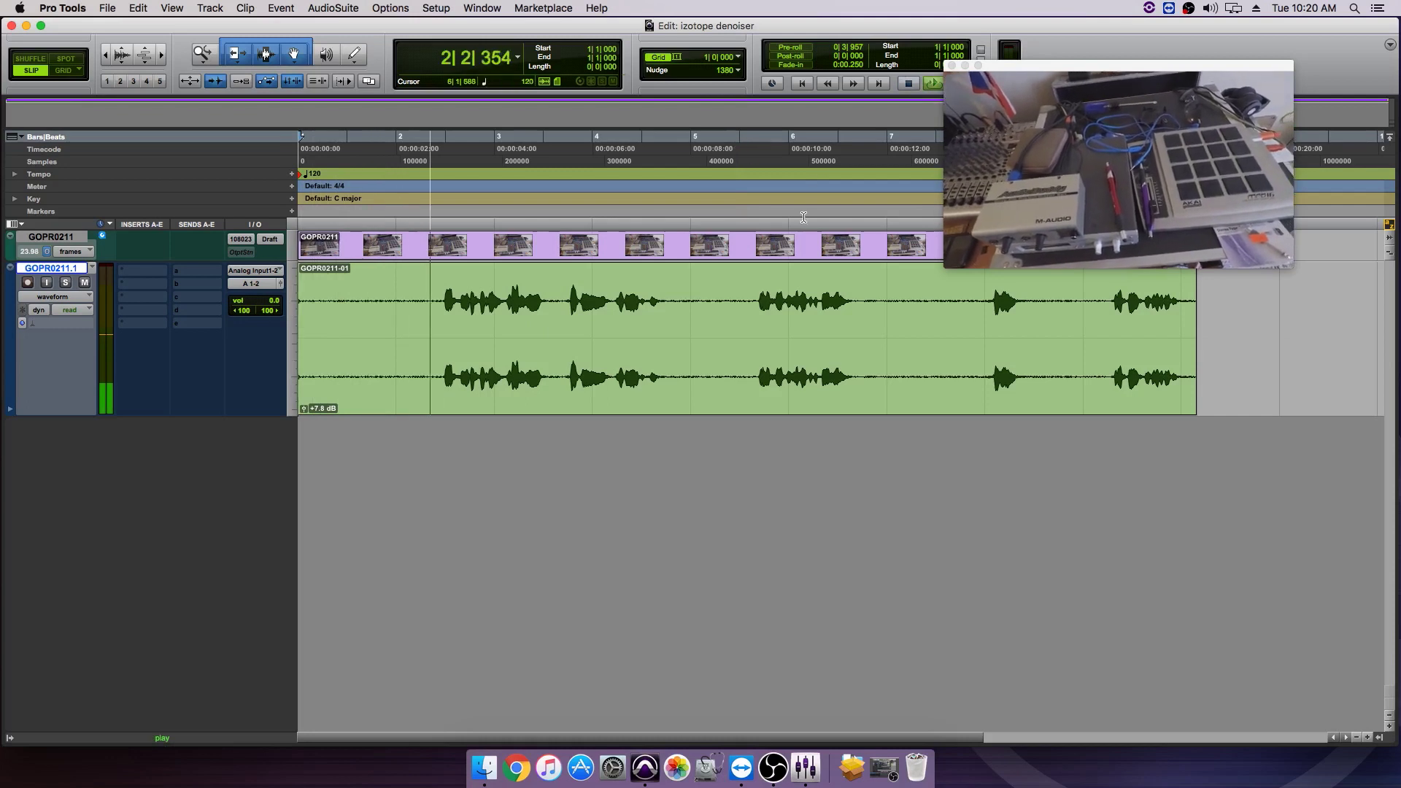
pyautogui.press('super+bracketleft')
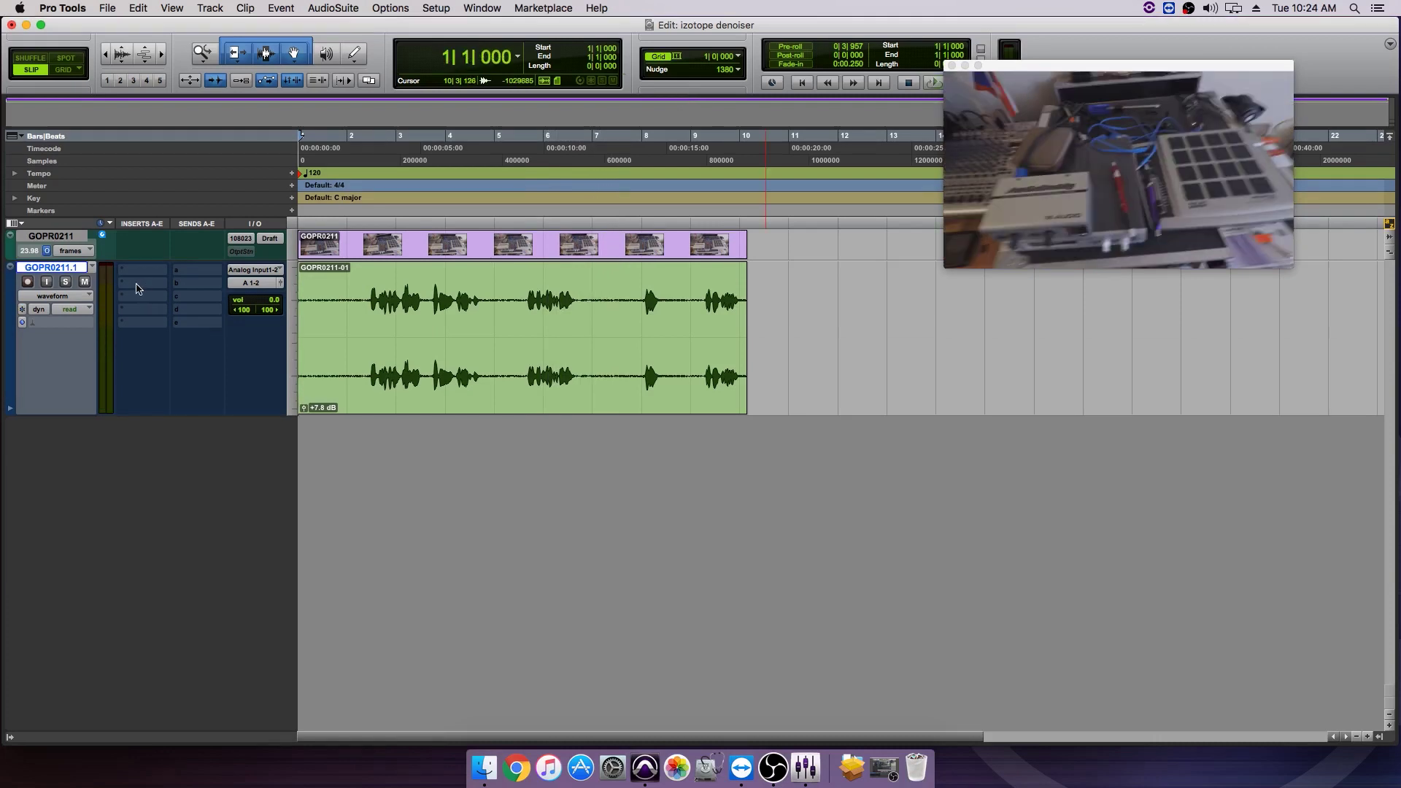
# Step: Insert iZotope RX 6 Voice De-noise (stereo) on the audio track and authorize it
pyautogui.click(140, 287)
pyautogui.moveTo(193, 312)
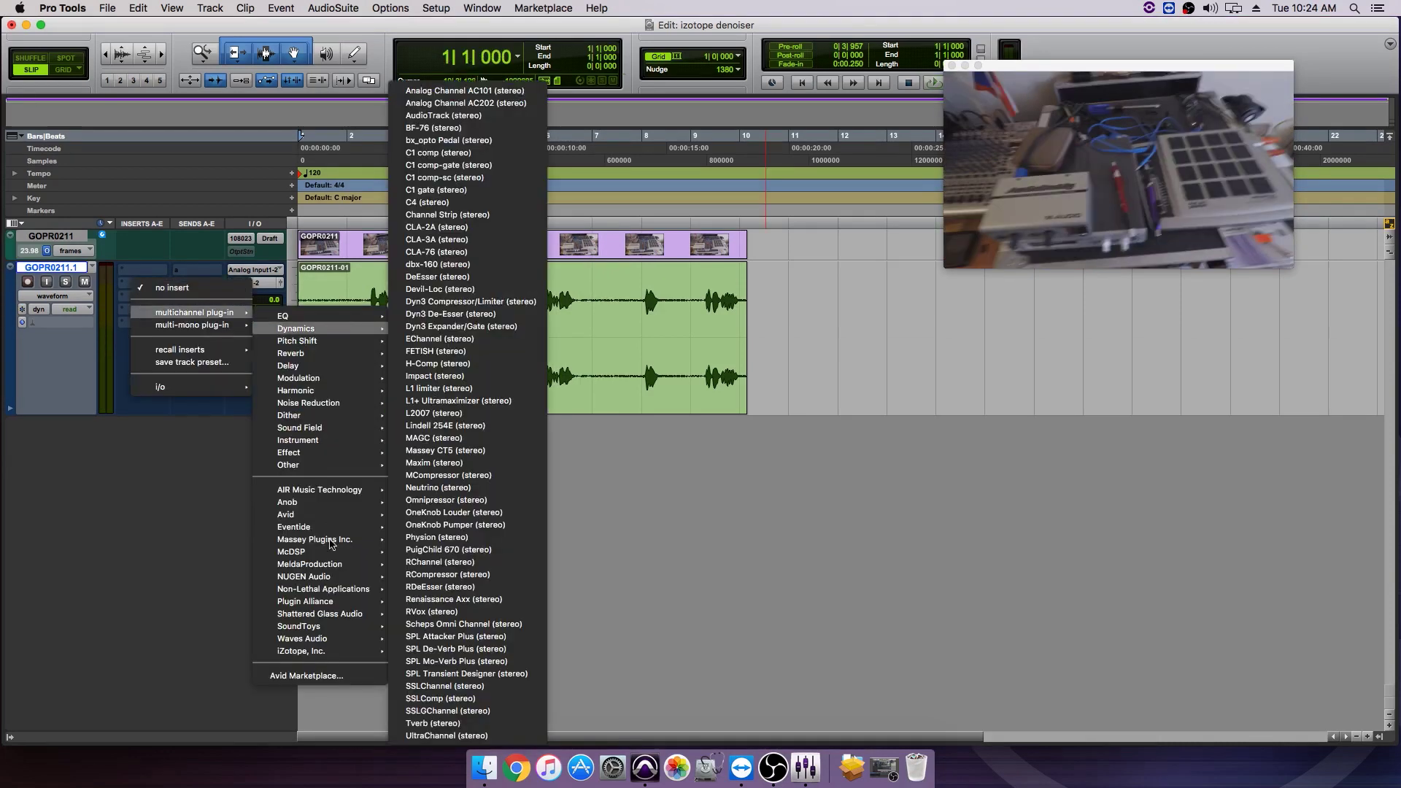
pyautogui.moveTo(303, 651)
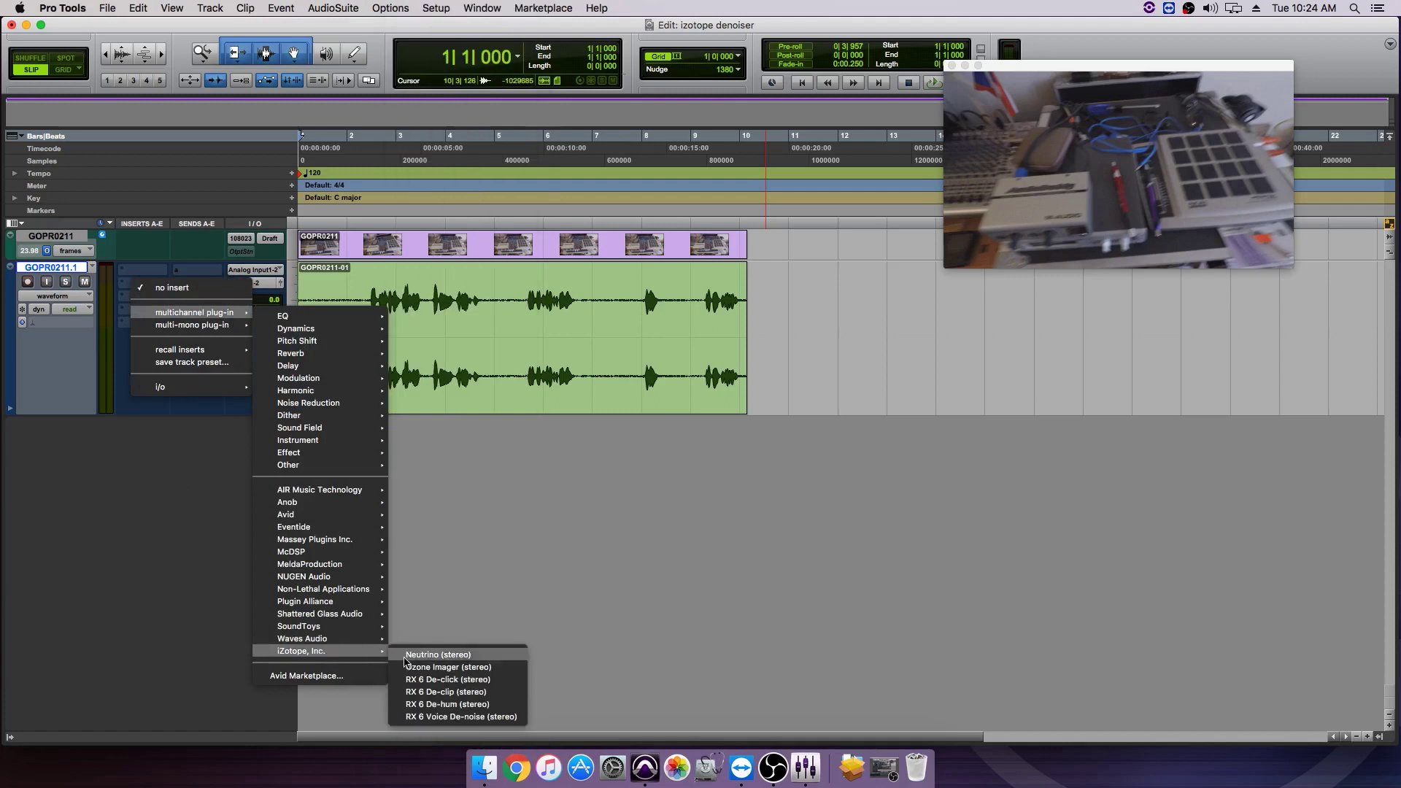
pyautogui.click(514, 717)
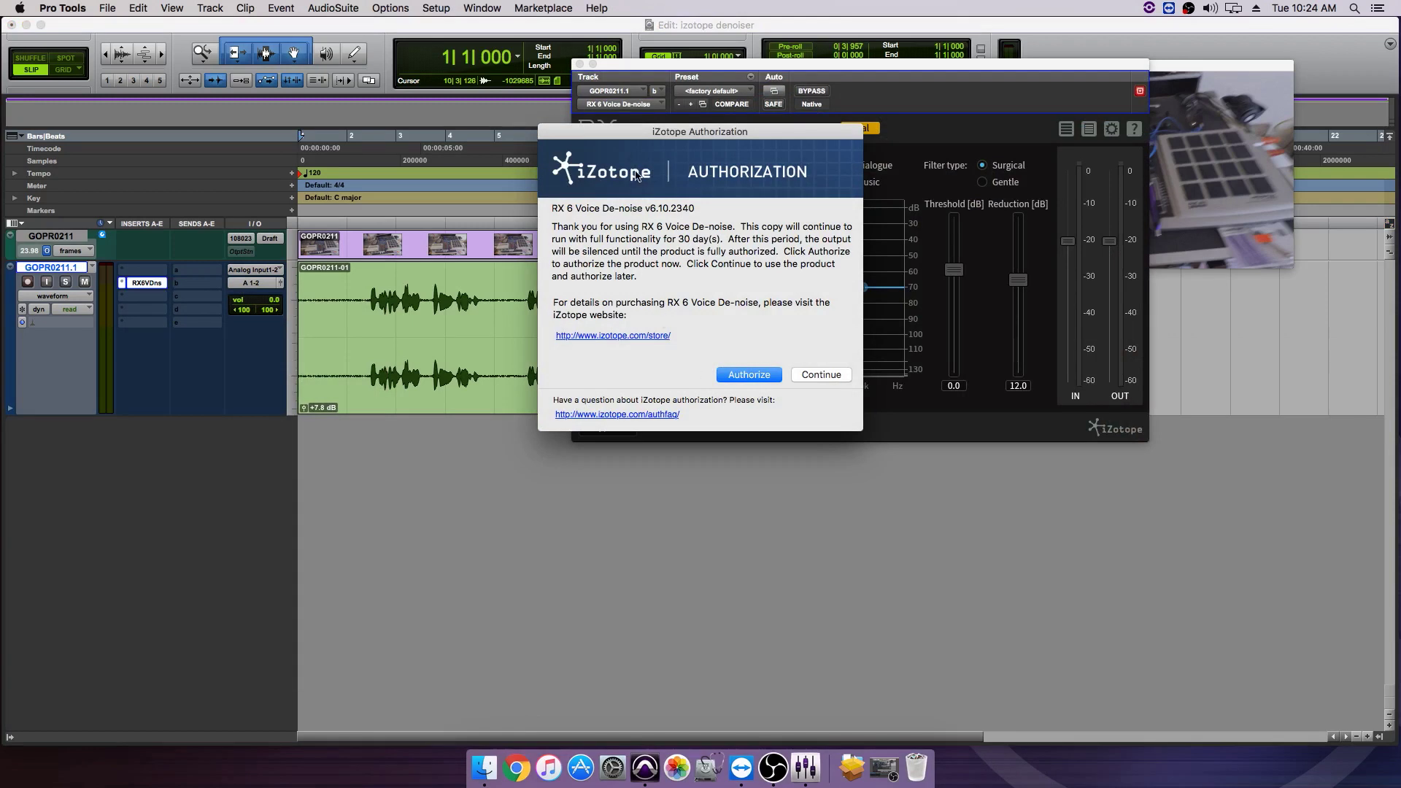
pyautogui.click(761, 376)
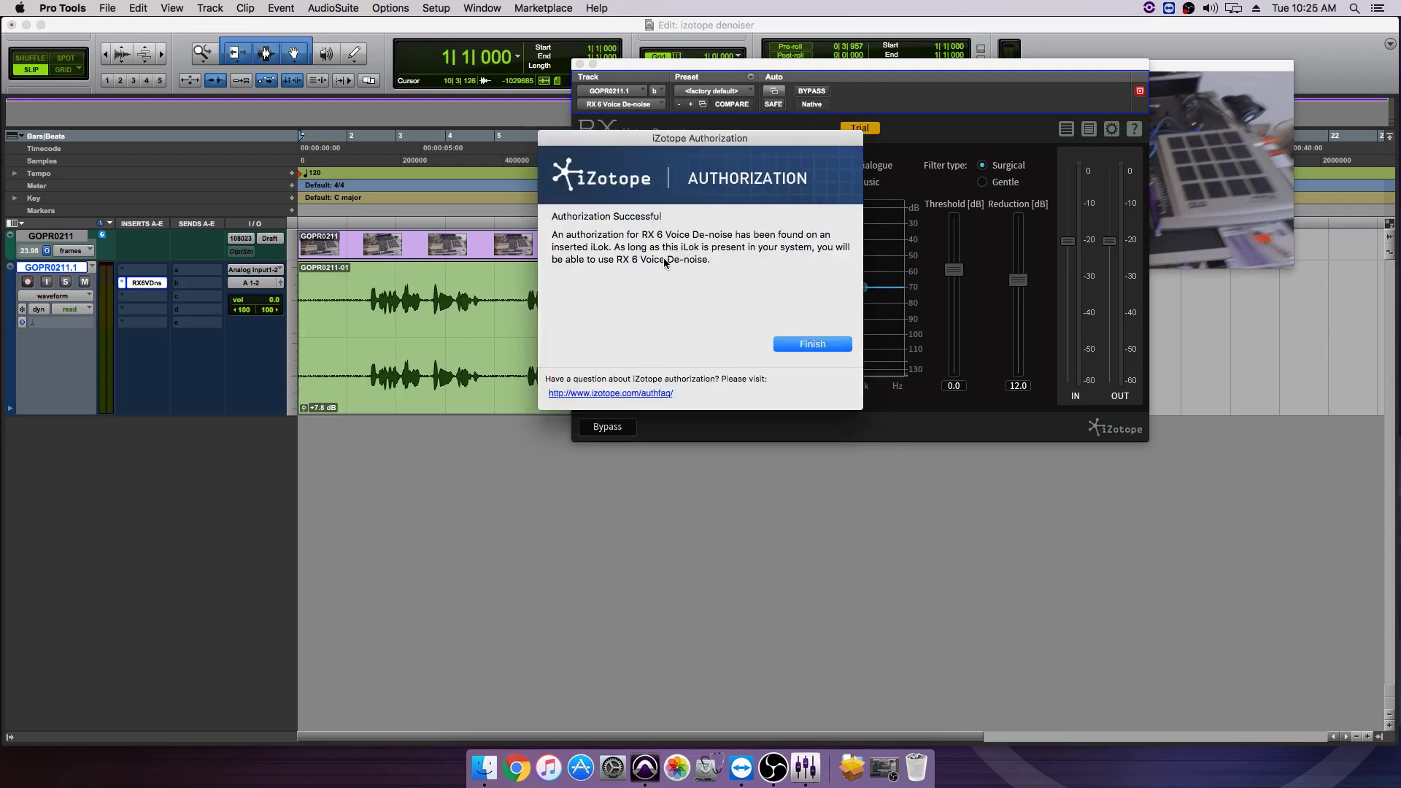
# Step: Close the authorization notice and drag the Voice De-noise window off the clip
pyautogui.press('Return')
pyautogui.moveTo(795, 70); pyautogui.dragTo(570, 166)
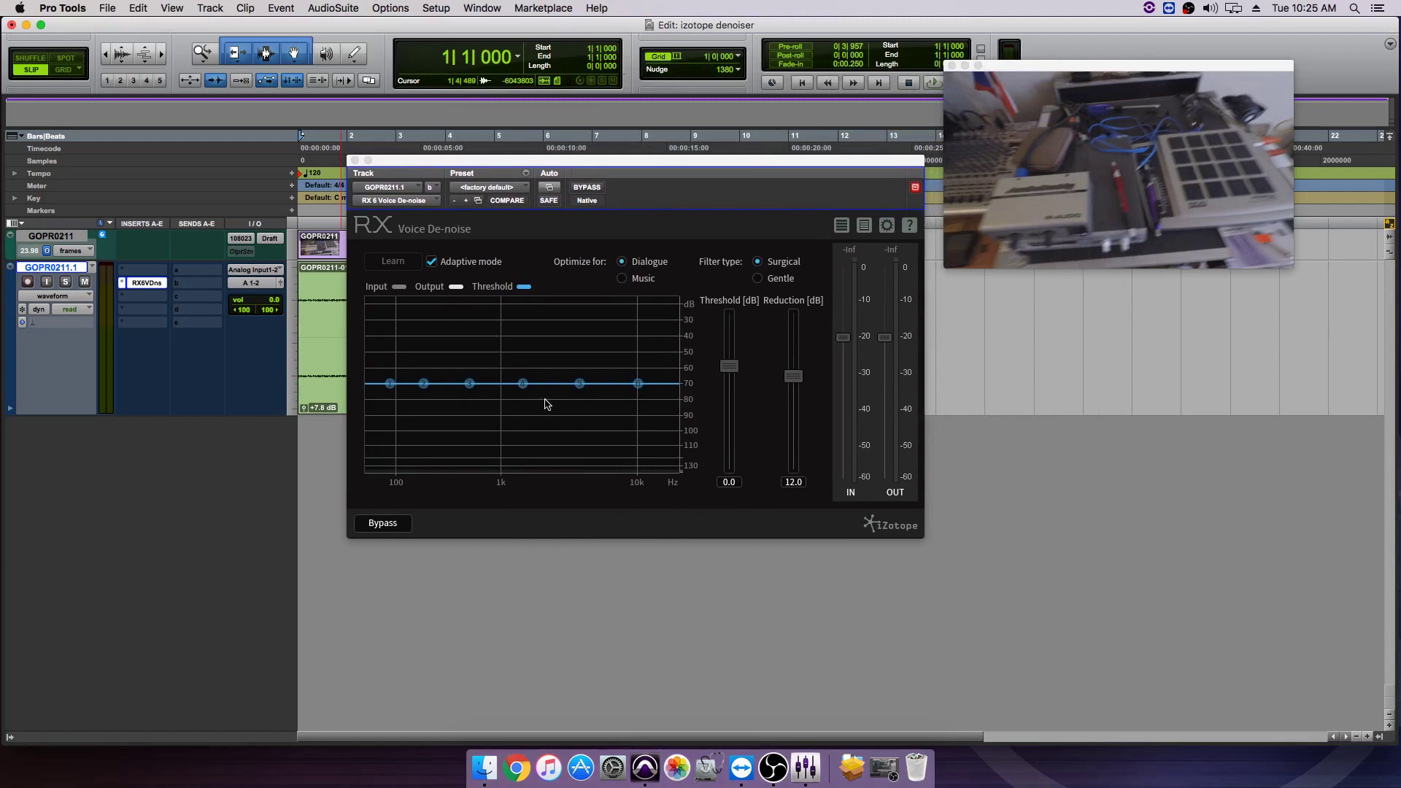
pyautogui.moveTo(558, 165); pyautogui.dragTo(846, 224)
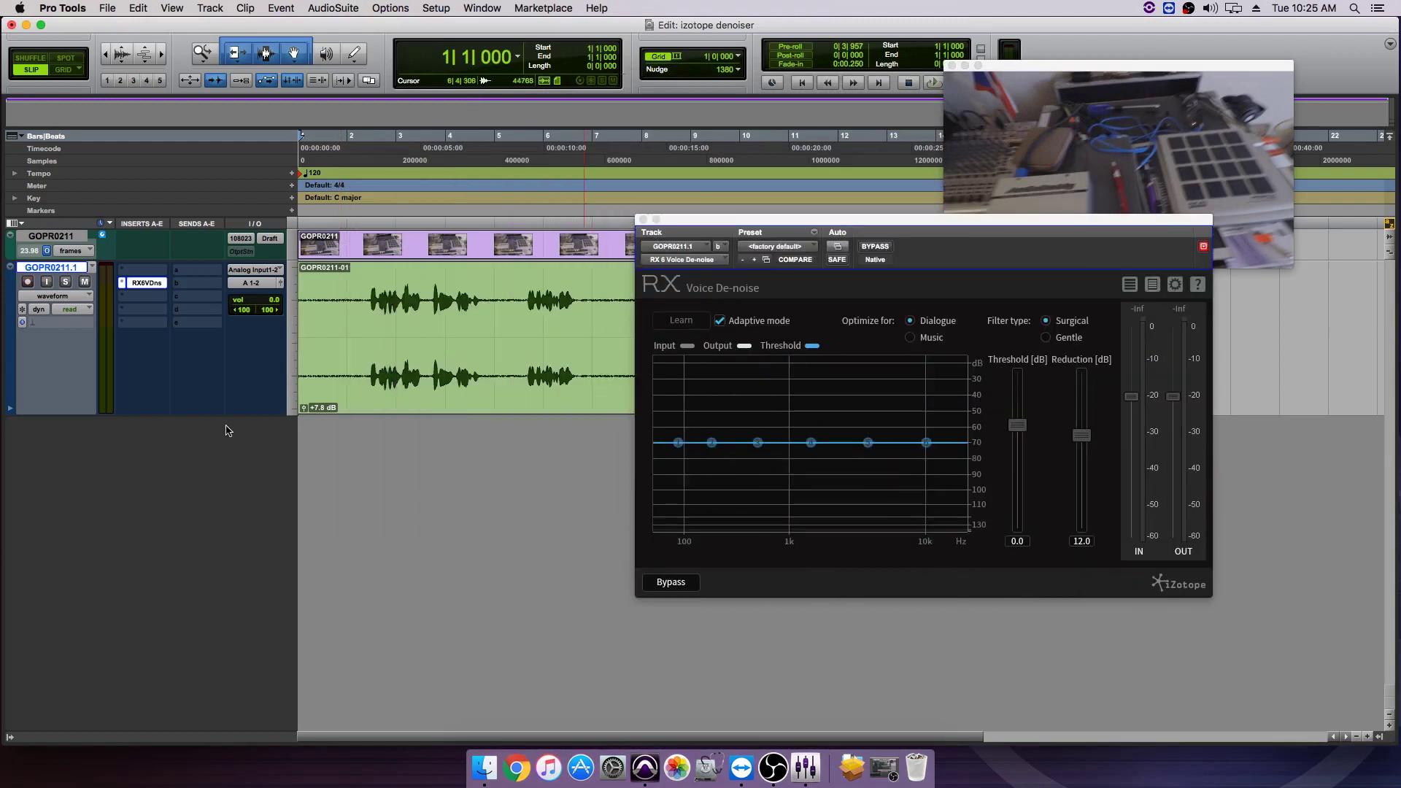
# Step: Select the silent clip opening and play it so Adaptive mode learns the fan noise
pyautogui.press('super+bracketright')
pyautogui.press('super+bracketright')
pyautogui.press('super+bracketright')
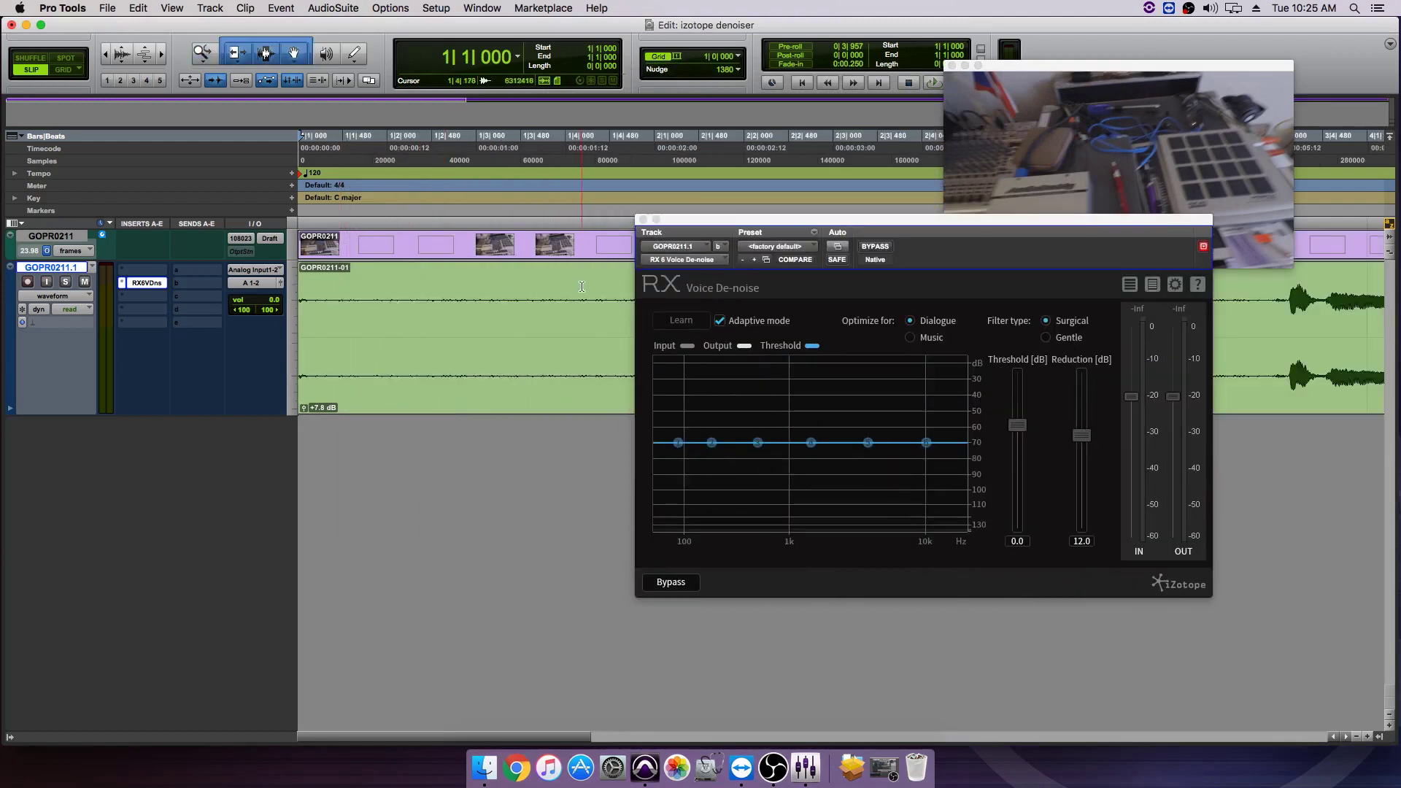
pyautogui.press('super+bracketleft')
pyautogui.moveTo(561, 298); pyautogui.dragTo(246, 309)
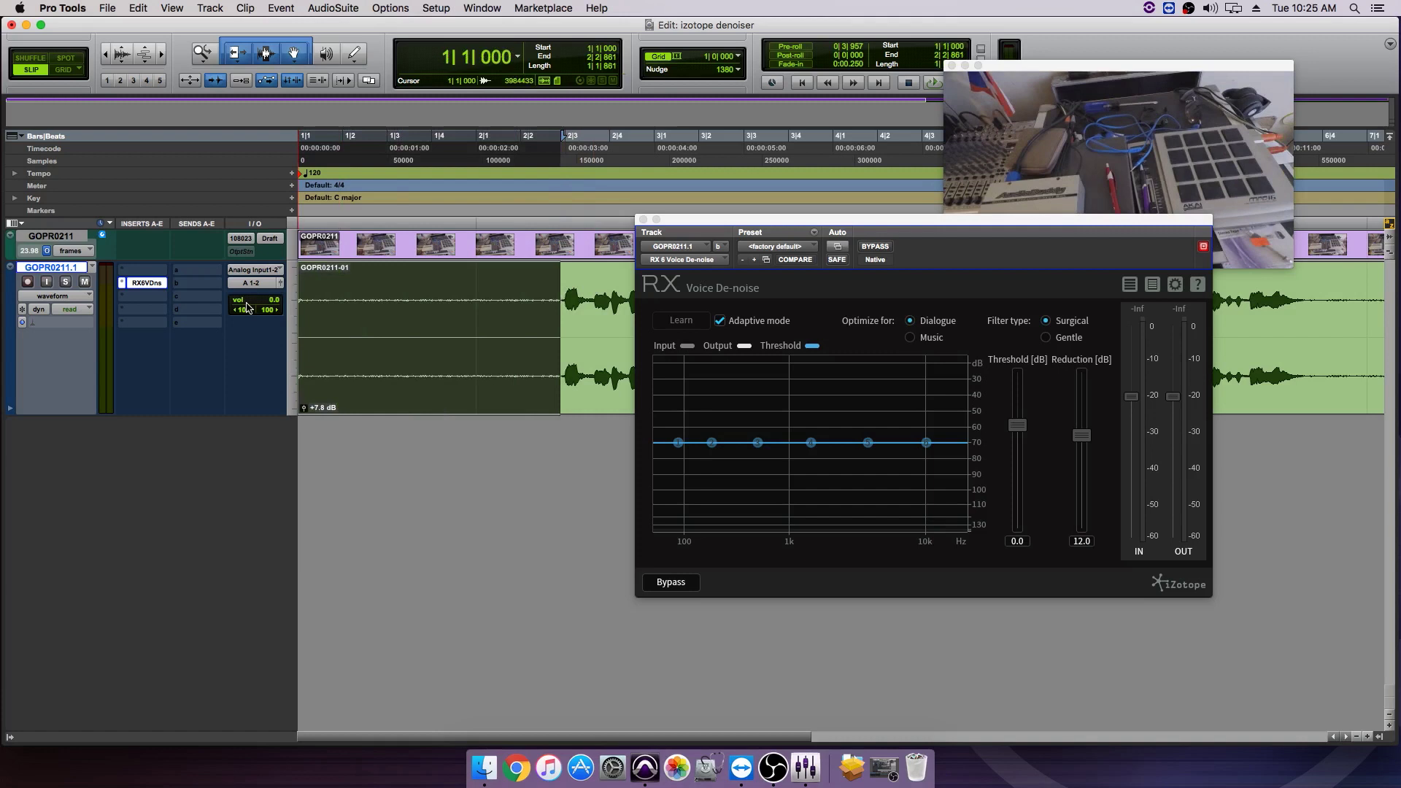
pyautogui.press('space')
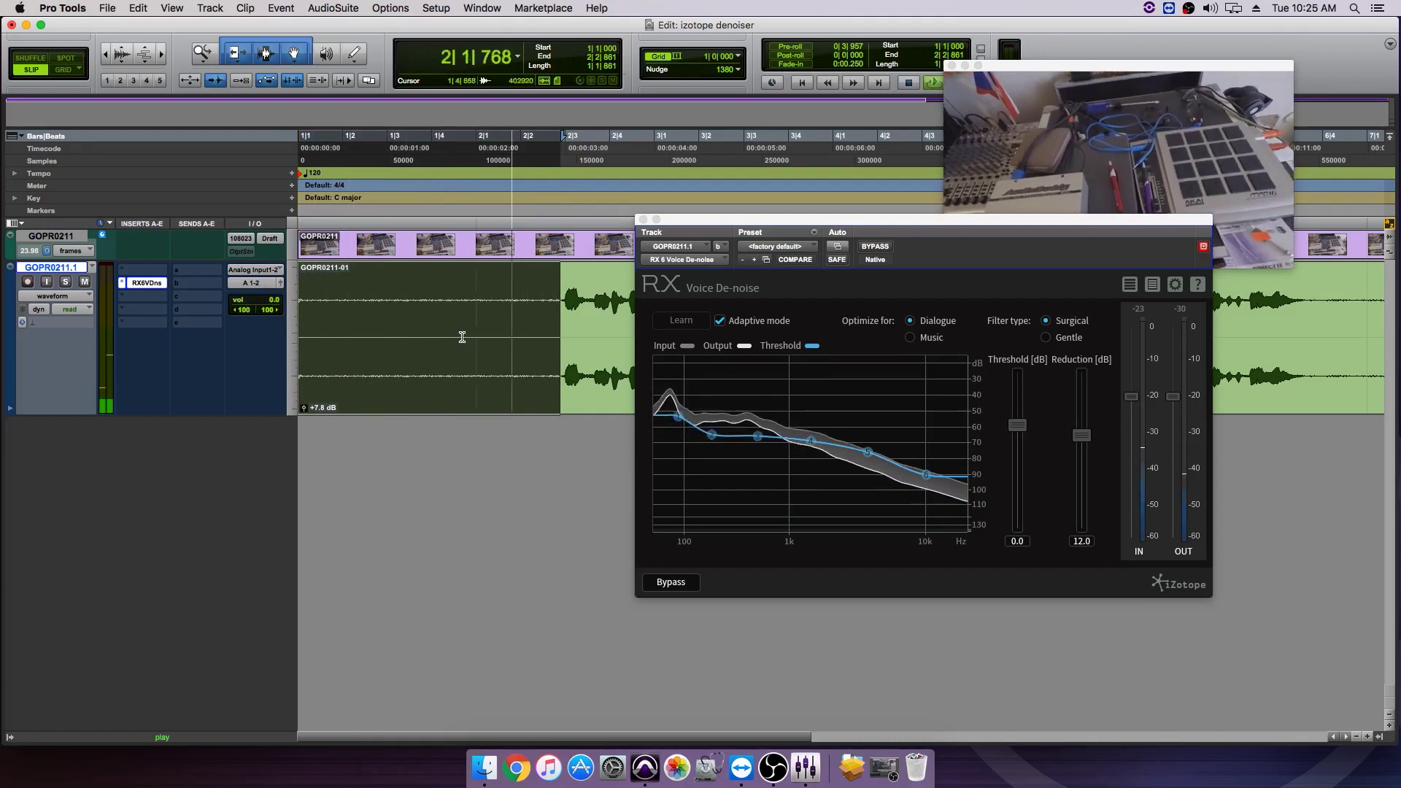
pyautogui.press('space')
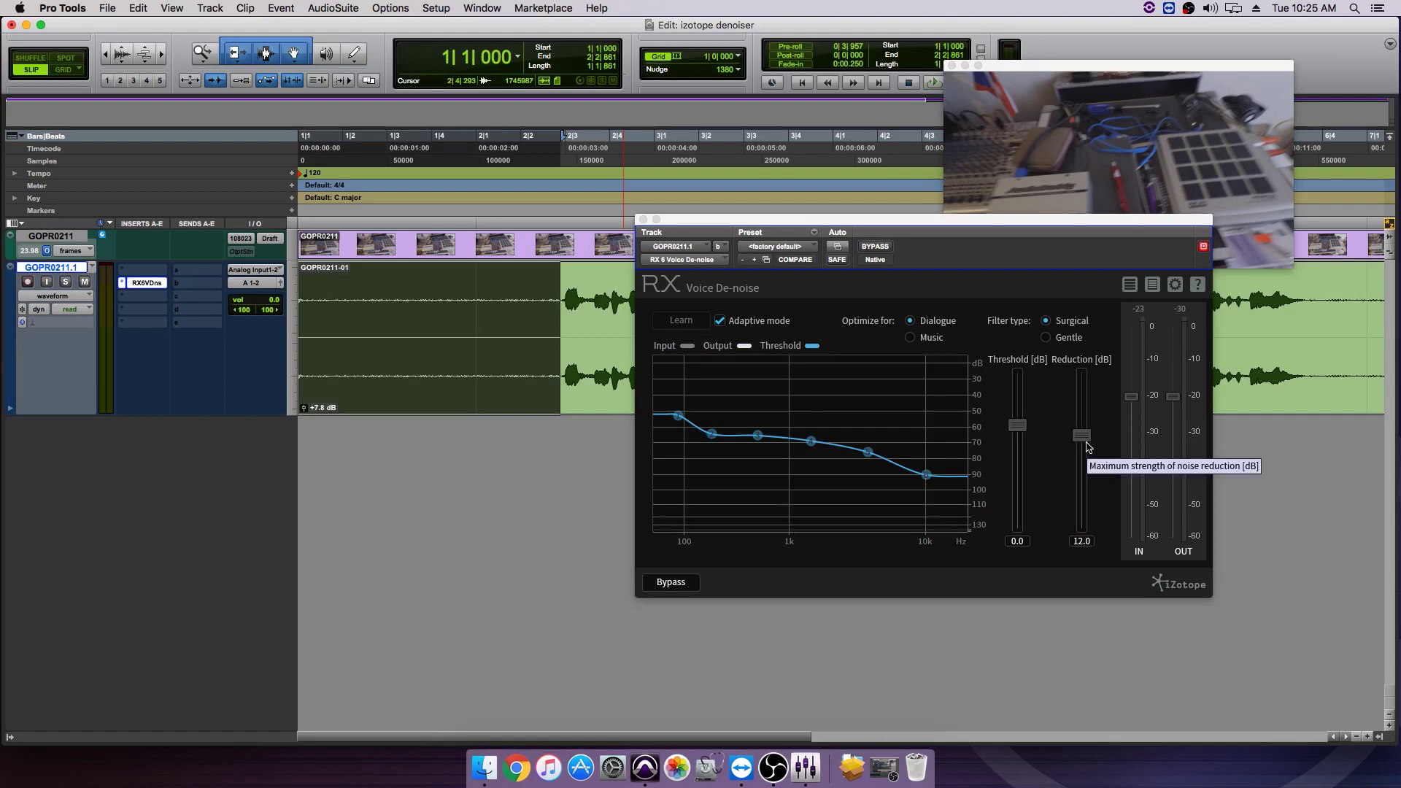
pyautogui.press('space')
# Step: Raise Voice De-noise Reduction to about 17.3 dB during playback, then stop playback
pyautogui.moveTo(1082, 435); pyautogui.dragTo(1081, 401)
pyautogui.moveTo(1051, 219); pyautogui.dragTo(693, 132)
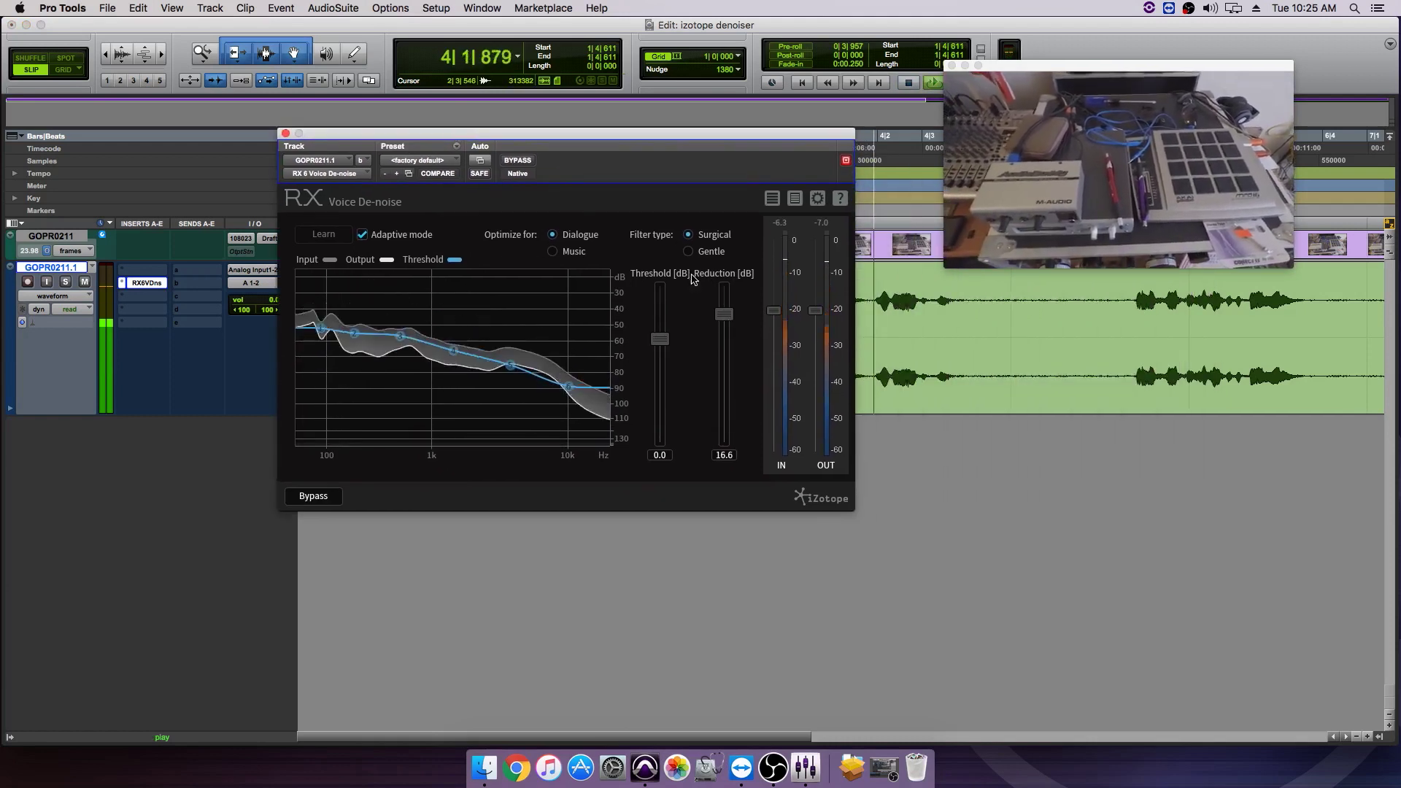
pyautogui.moveTo(724, 321); pyautogui.dragTo(732, 317)
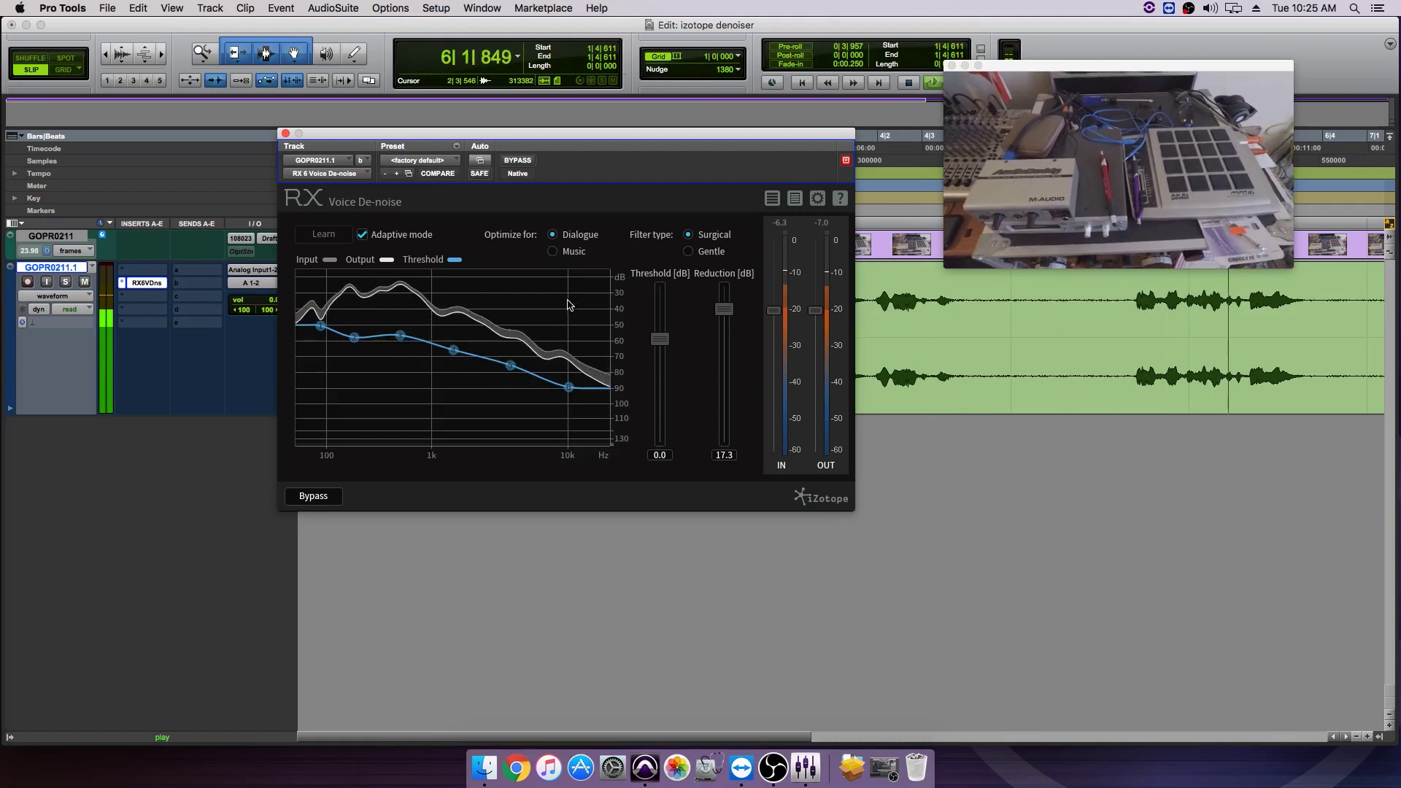
pyautogui.press('Return')
pyautogui.moveTo(657, 139); pyautogui.dragTo(698, 157)
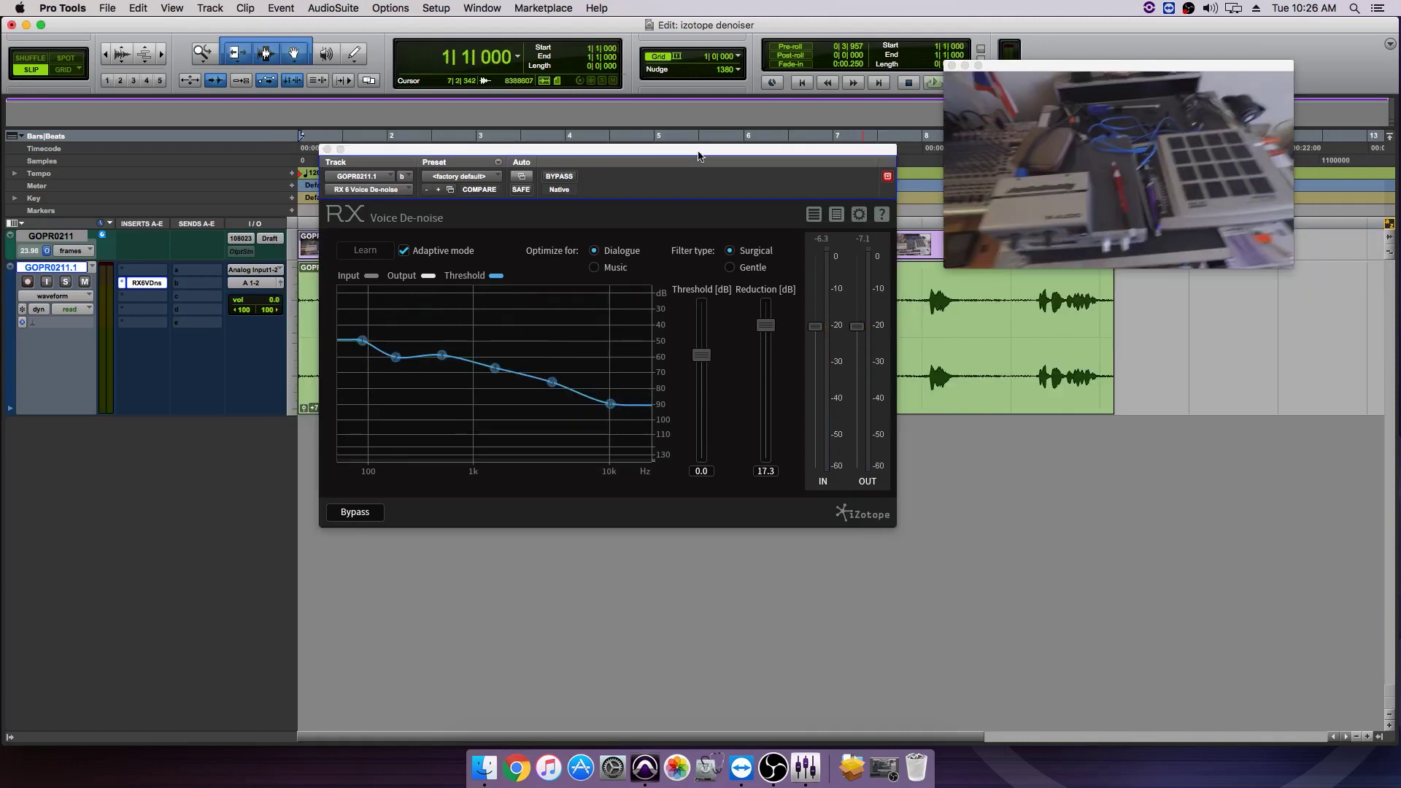
pyautogui.press('space')
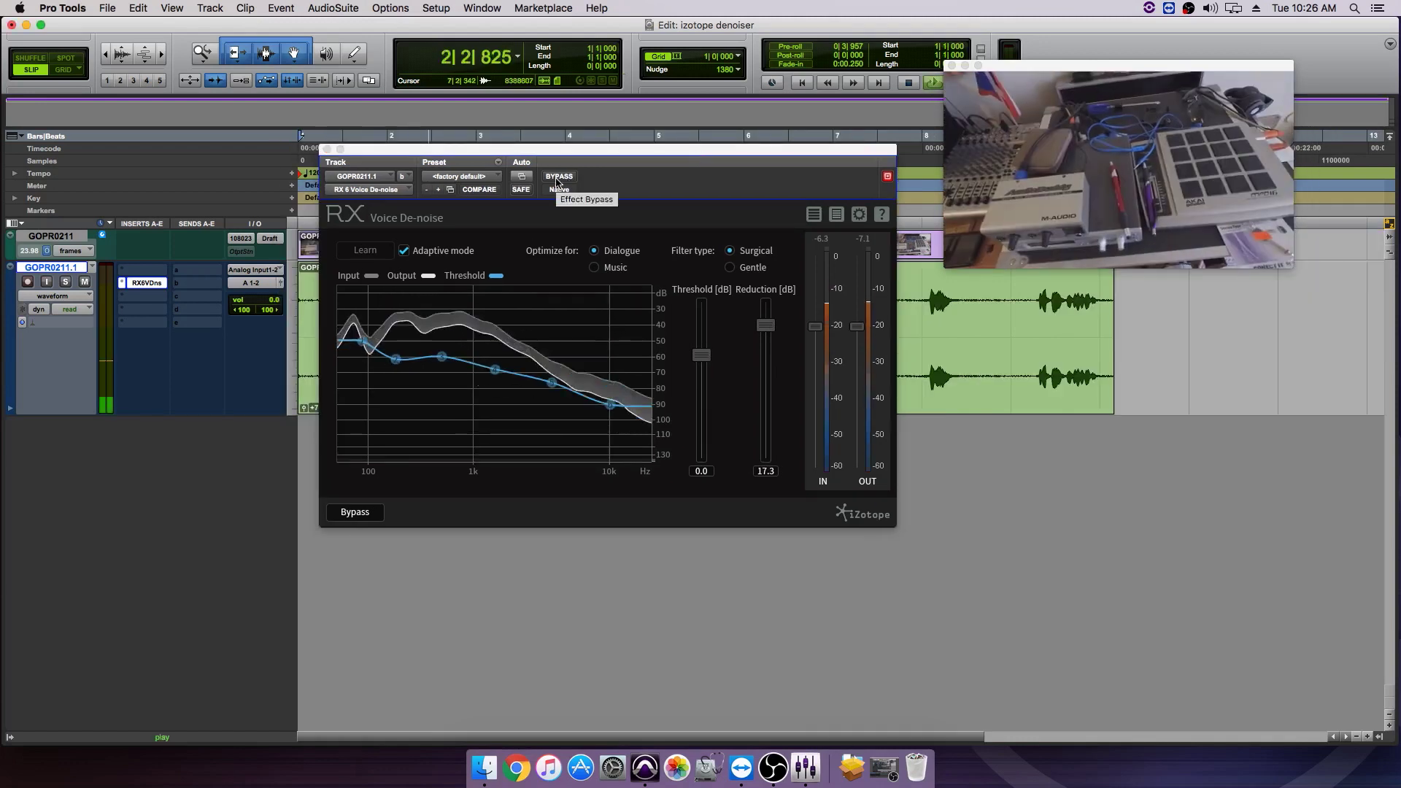
pyautogui.click(557, 176)
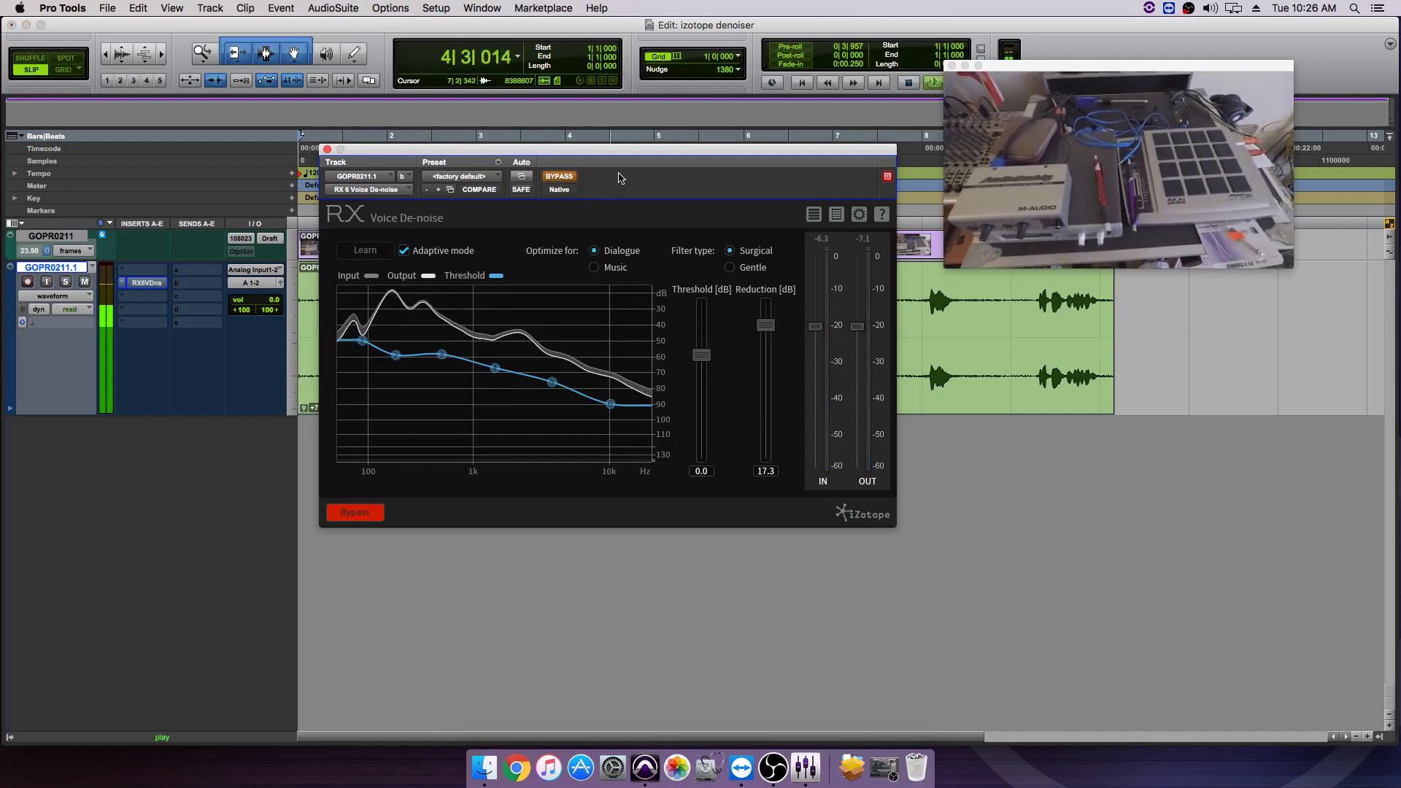
pyautogui.click(560, 176)
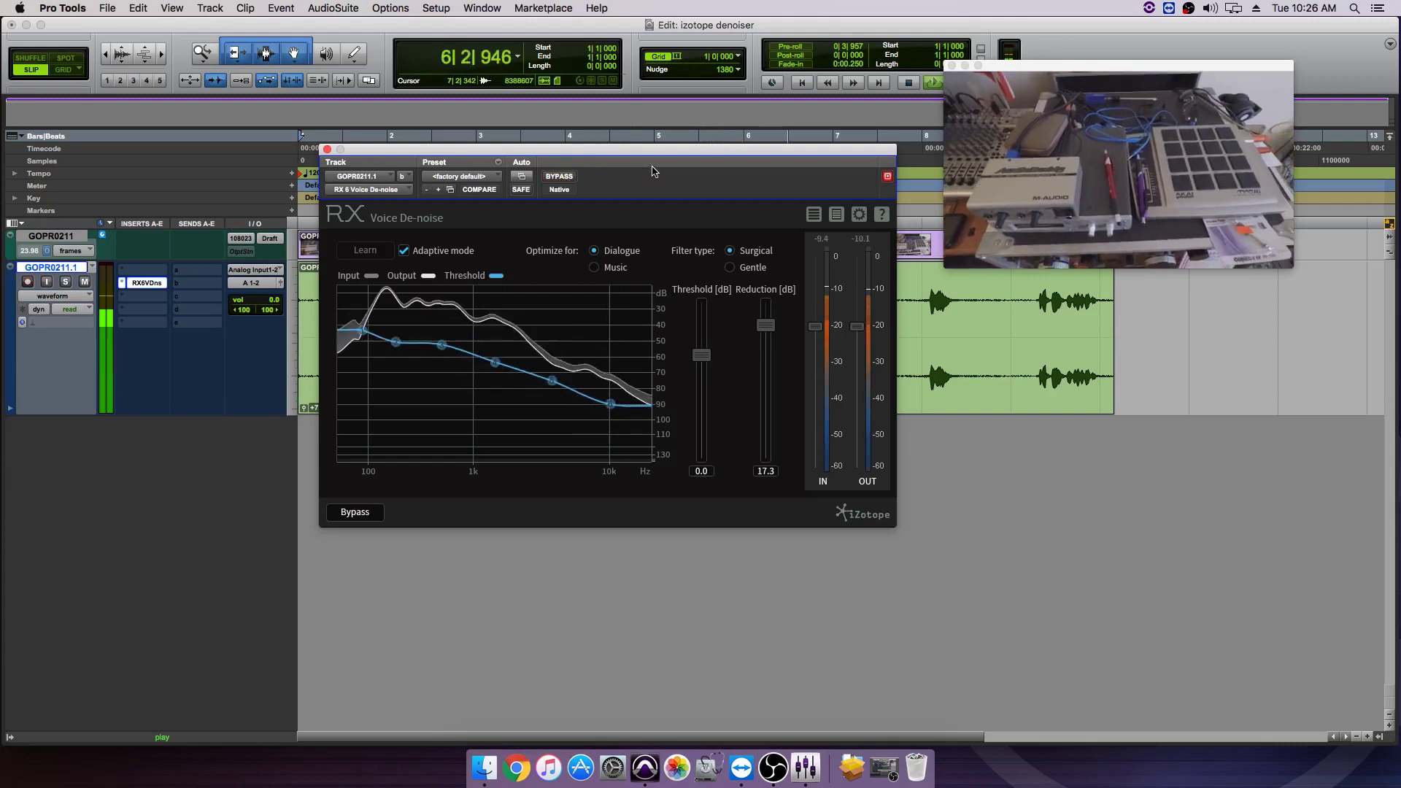
pyautogui.press('space')
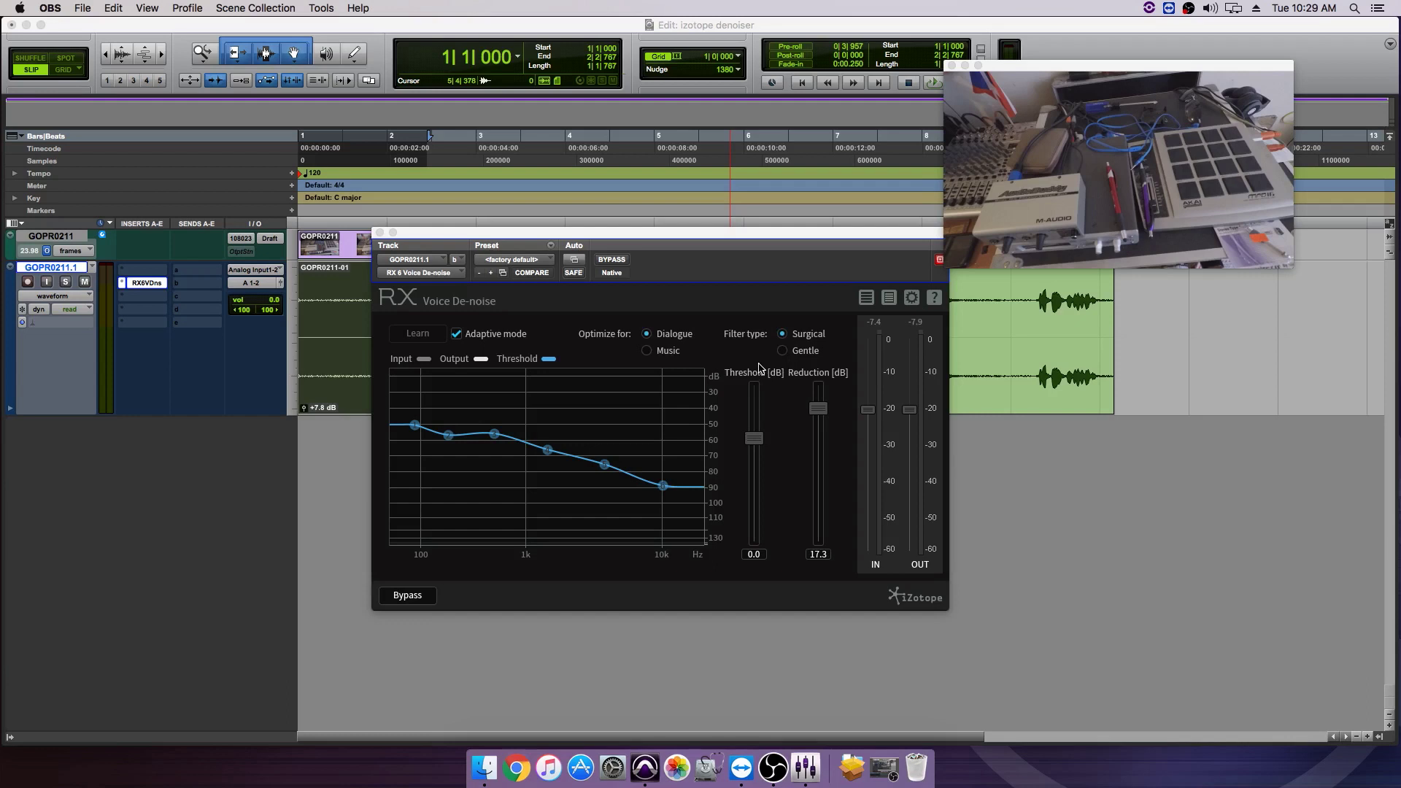
# Step: Switch back to the Pro Tools session with the Voice De-noise plug-in window
pyautogui.click(694, 274)
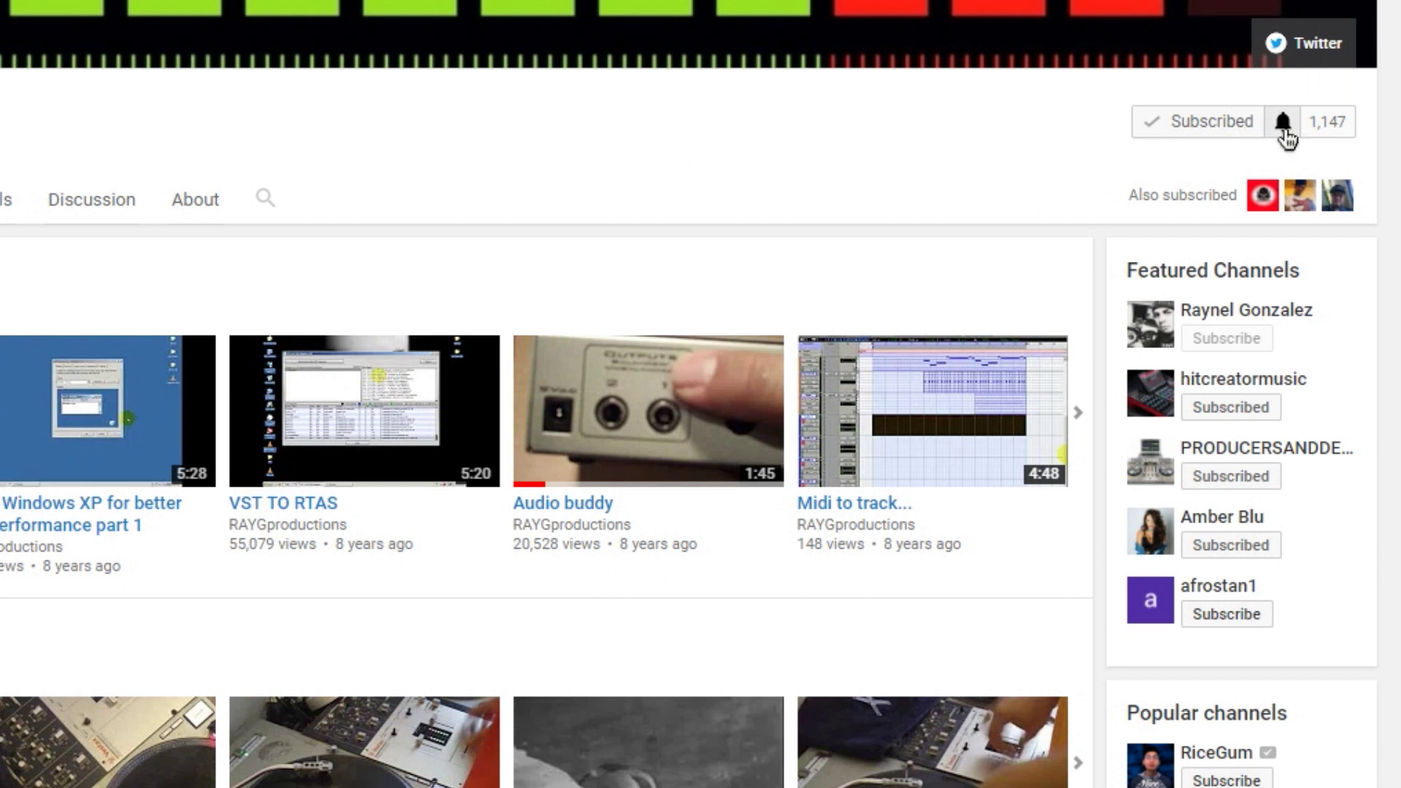
# Step: Set the RAYGproductions channel bell to 'Send me all notifications' and save
pyautogui.click(1282, 123)
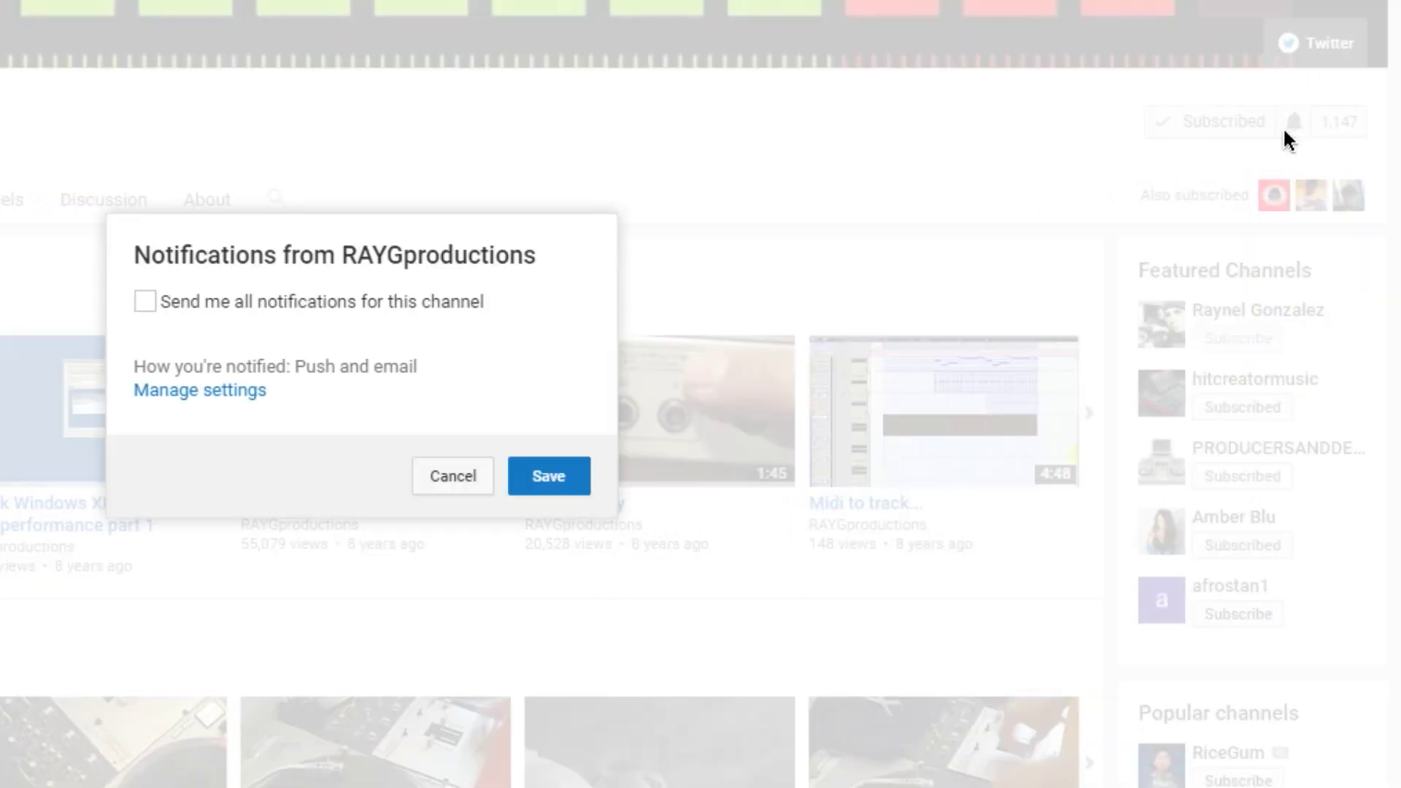
pyautogui.click(247, 305)
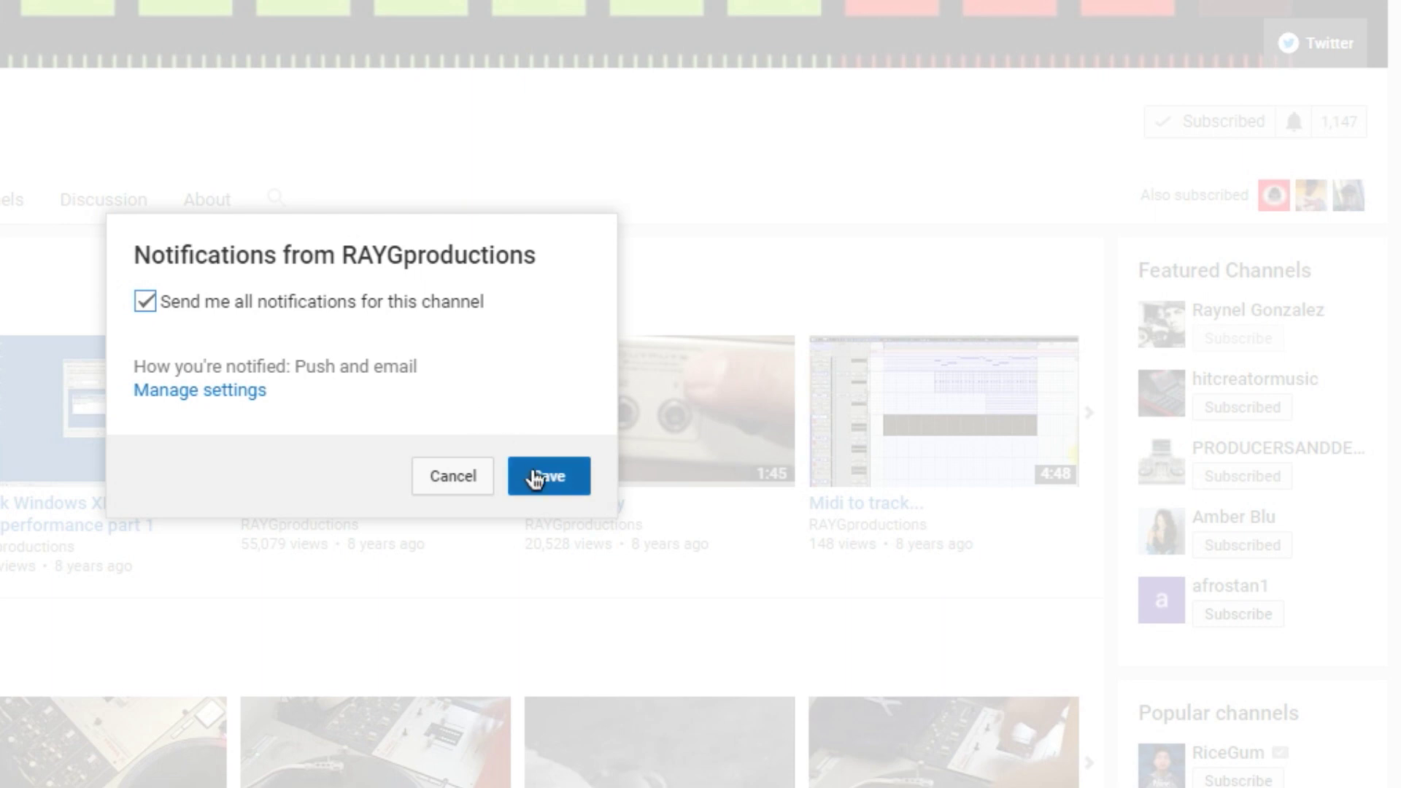
pyautogui.click(535, 478)
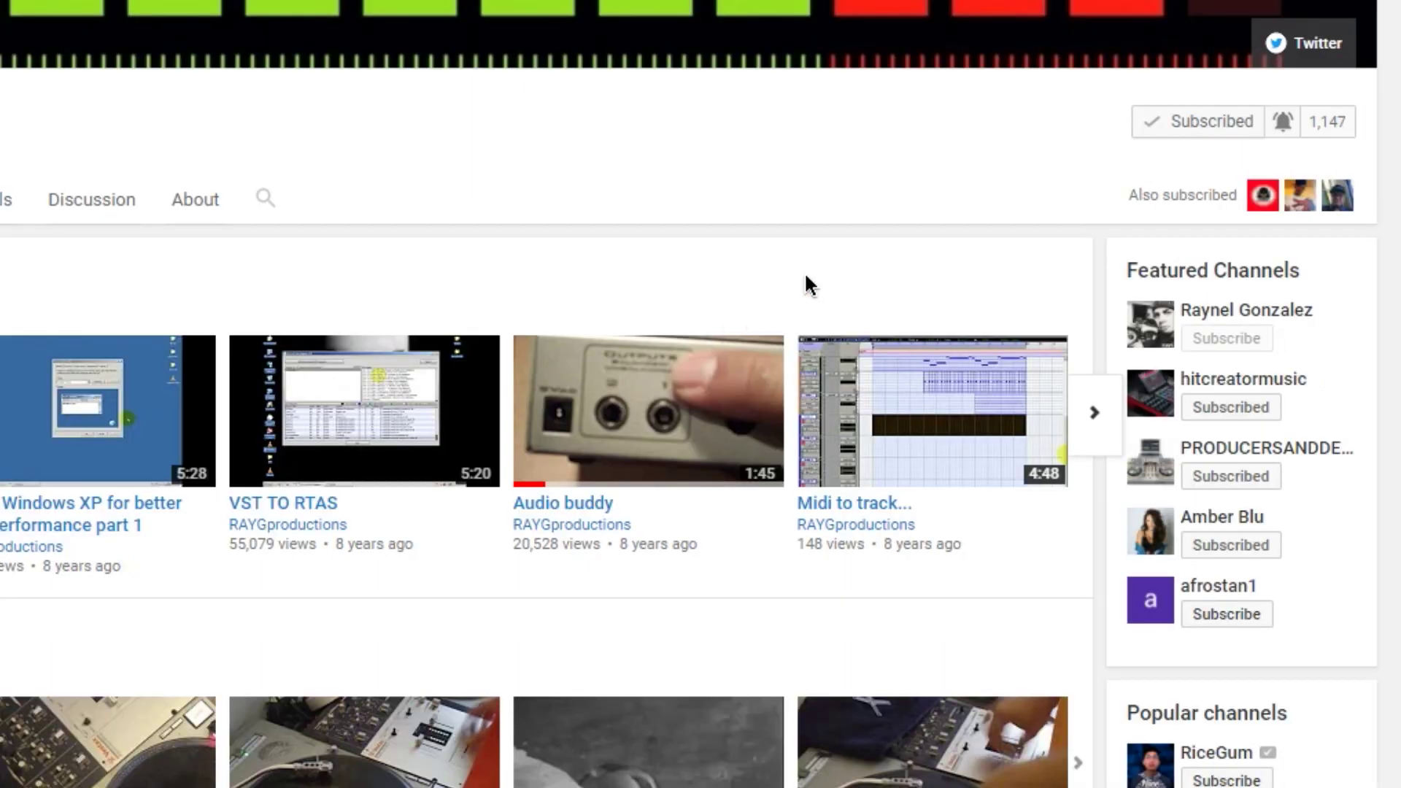